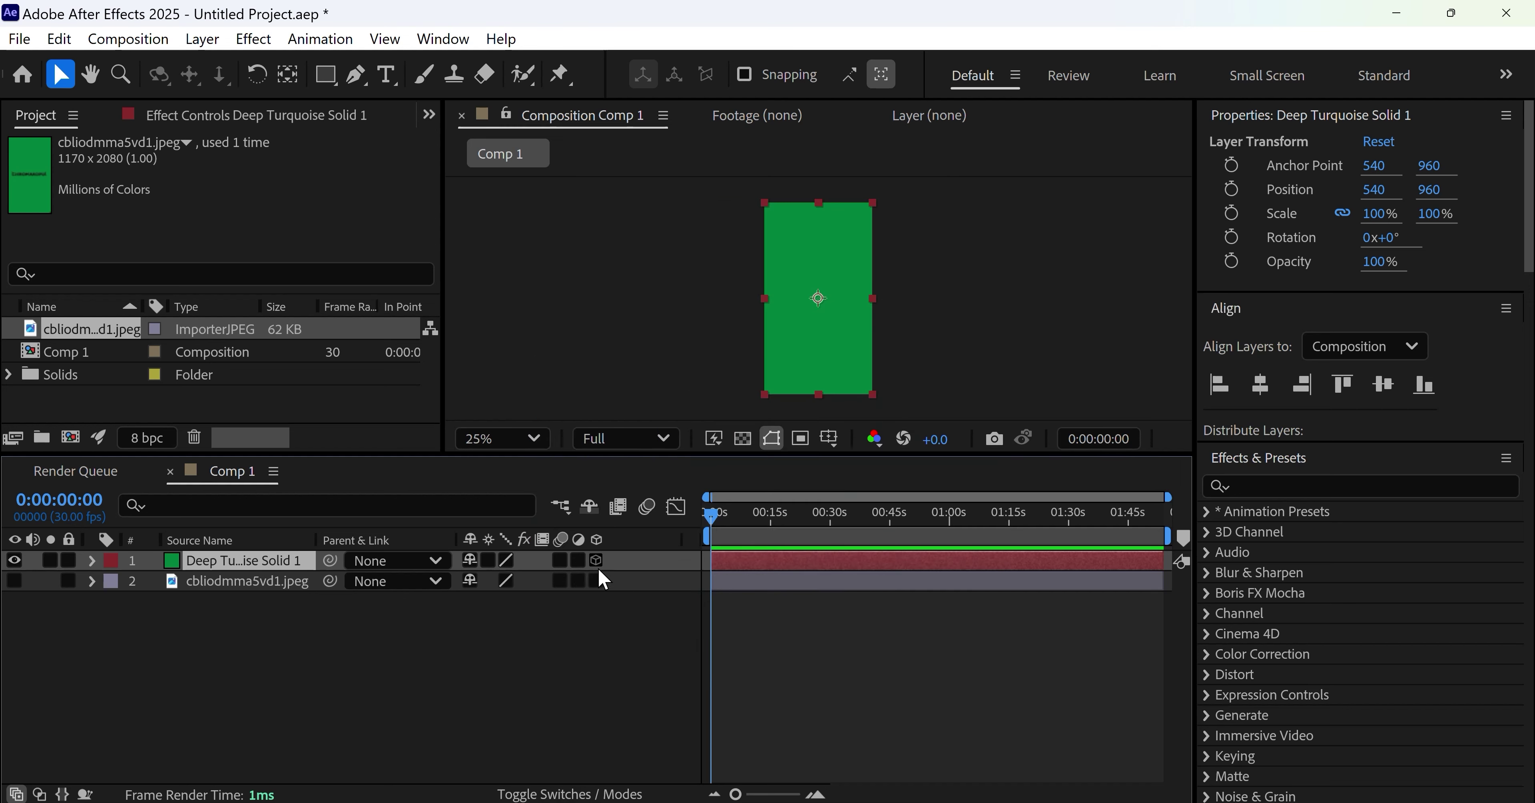
Add a null object to Comp 1 and make both Null 1 and the green solid 3D layers
{"action": "left_click", "coordinate": [596, 562]}
{"action": "right_click", "coordinate": [266, 619]}
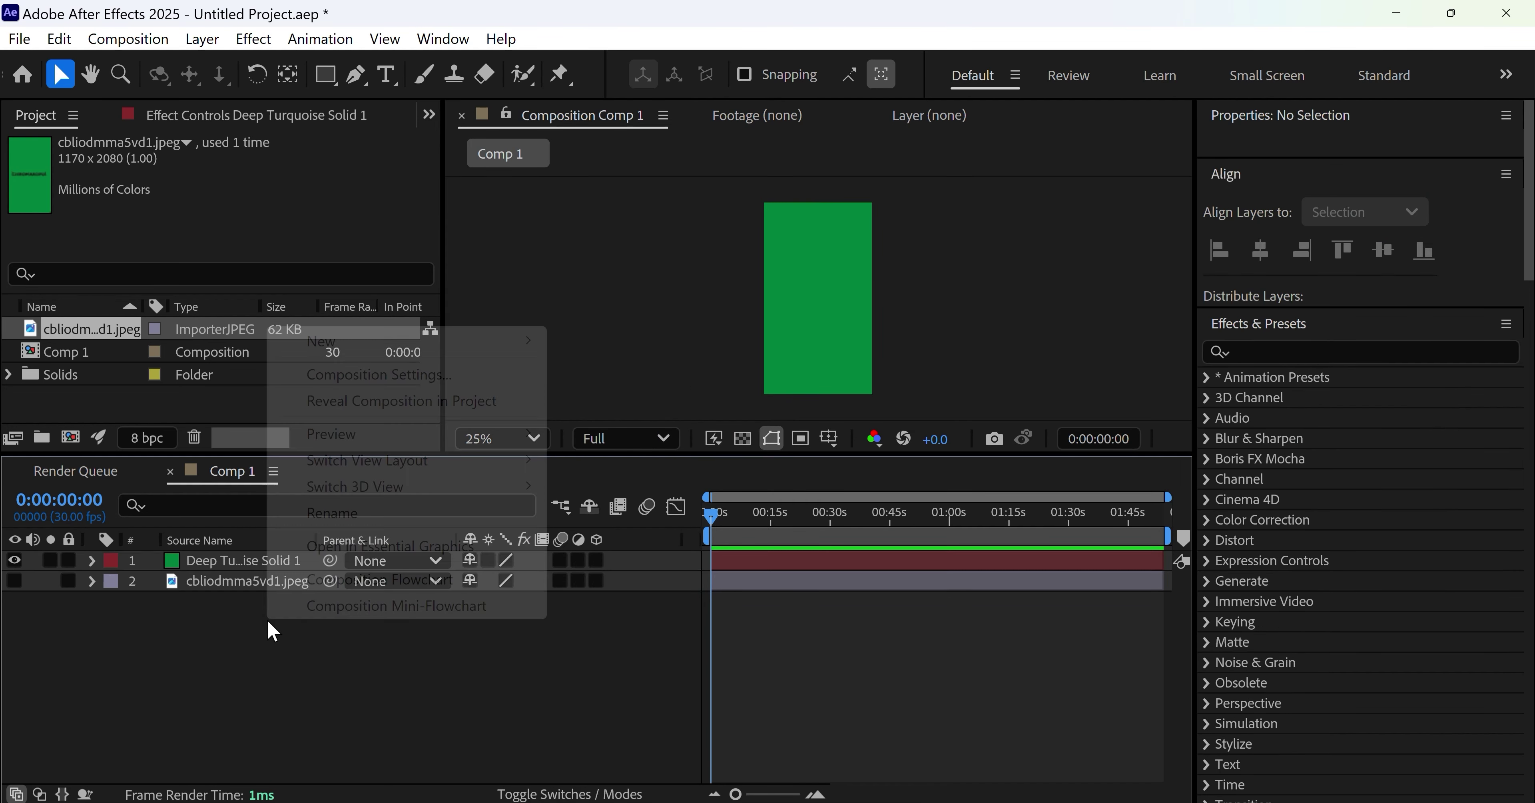
{"action": "mouse_move", "coordinate": [399, 345]}
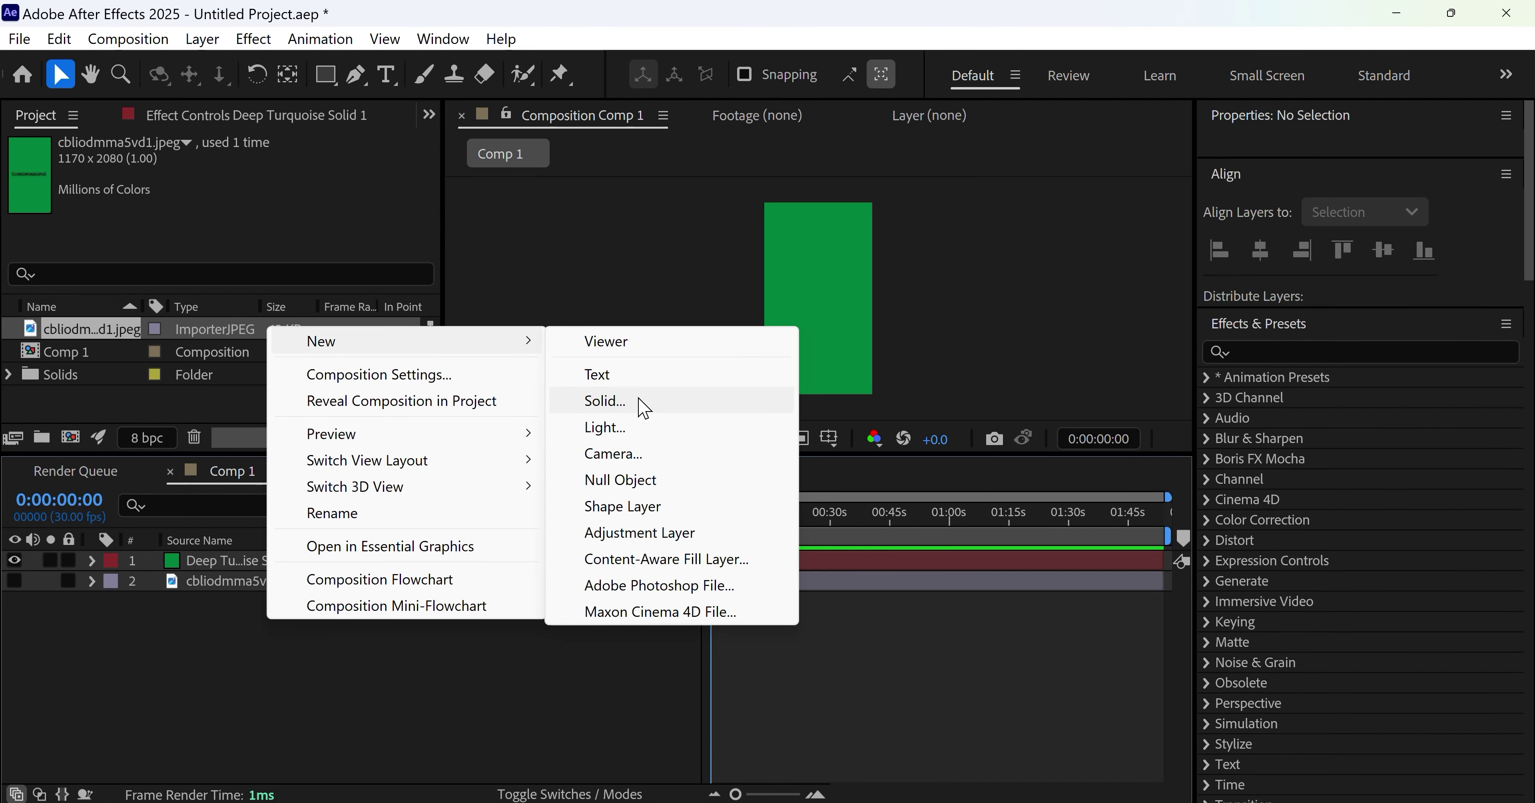
{"action": "left_click", "coordinate": [640, 480]}
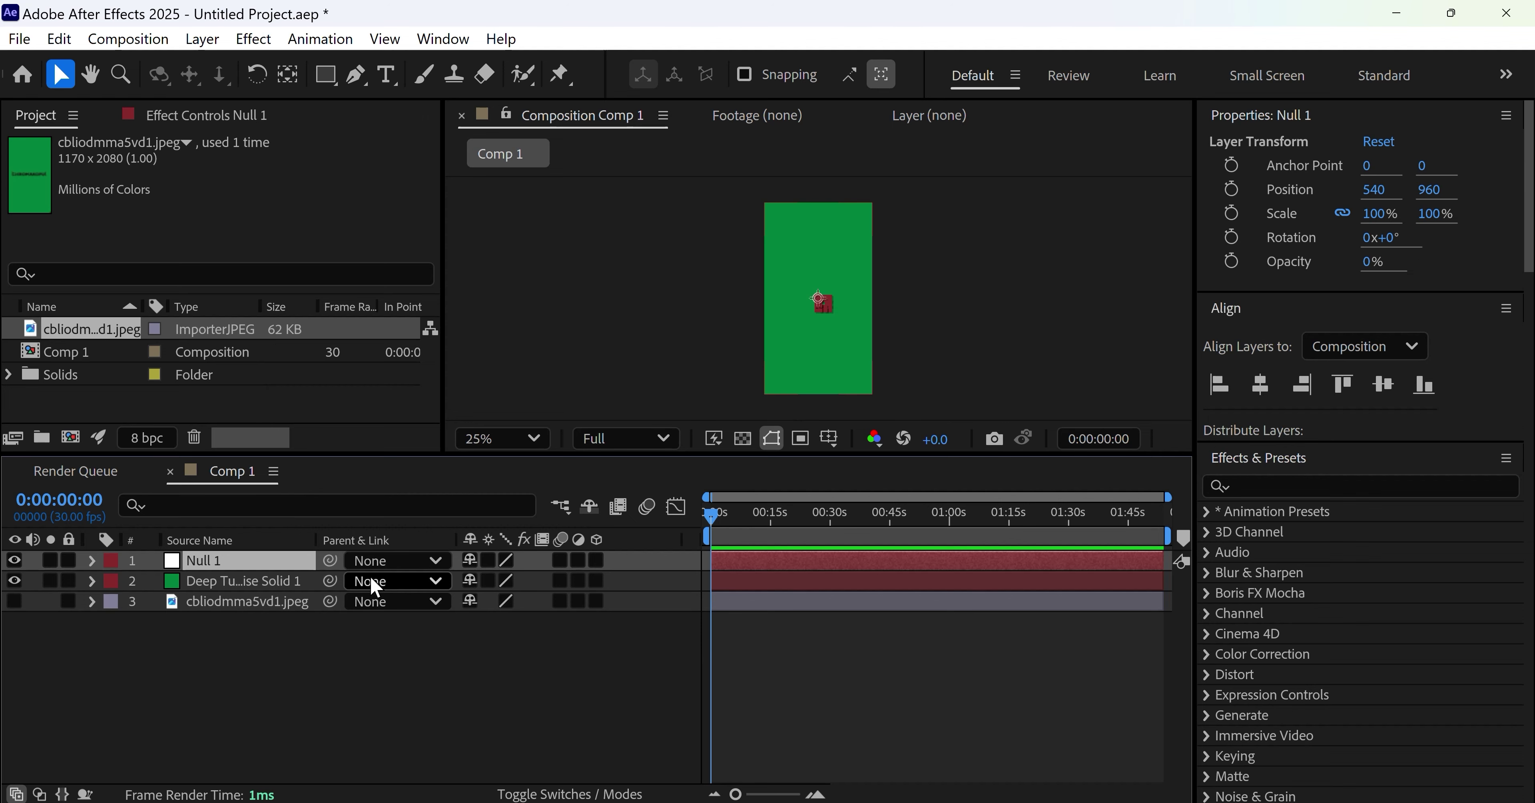
{"action": "left_click", "coordinate": [595, 561]}
{"action": "left_click", "coordinate": [596, 581]}
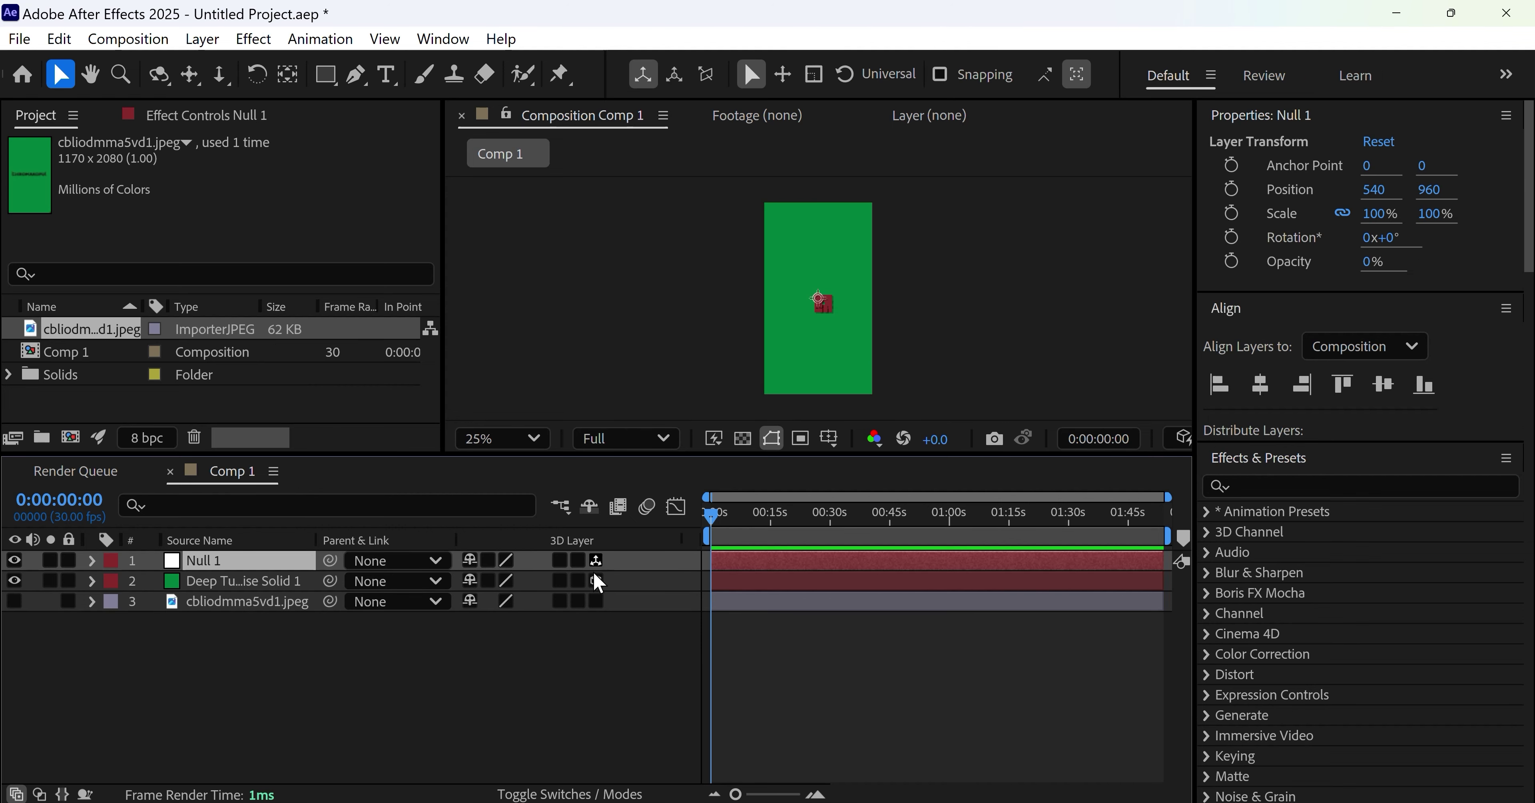
Create Camera 1 as a Two-Node Camera using the 50mm lens preset
{"action": "left_click", "coordinate": [251, 638]}
{"action": "right_click", "coordinate": [253, 636]}
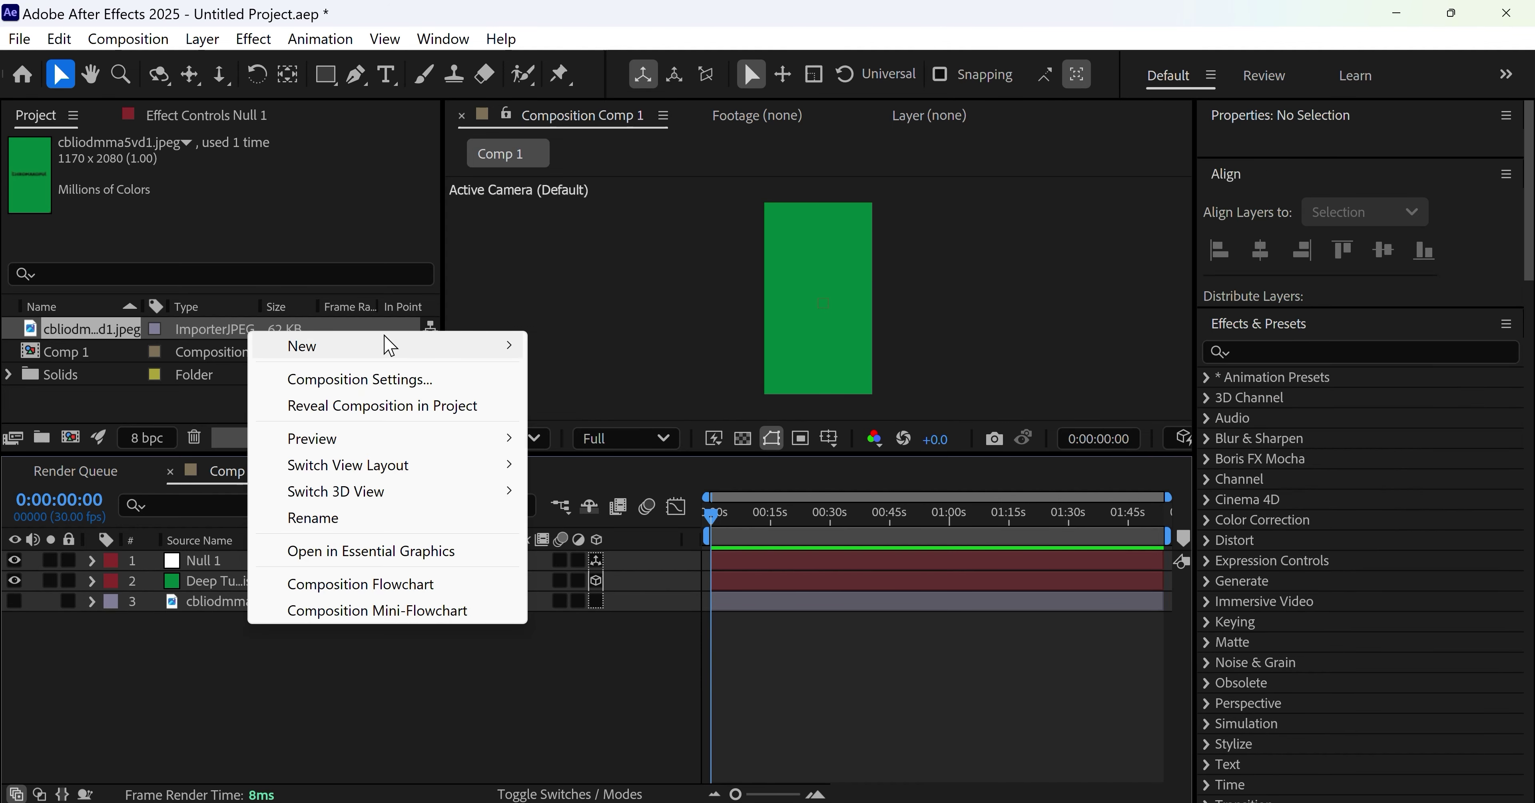
{"action": "mouse_move", "coordinate": [387, 342]}
{"action": "left_click", "coordinate": [670, 463]}
{"action": "left_click", "coordinate": [917, 222]}
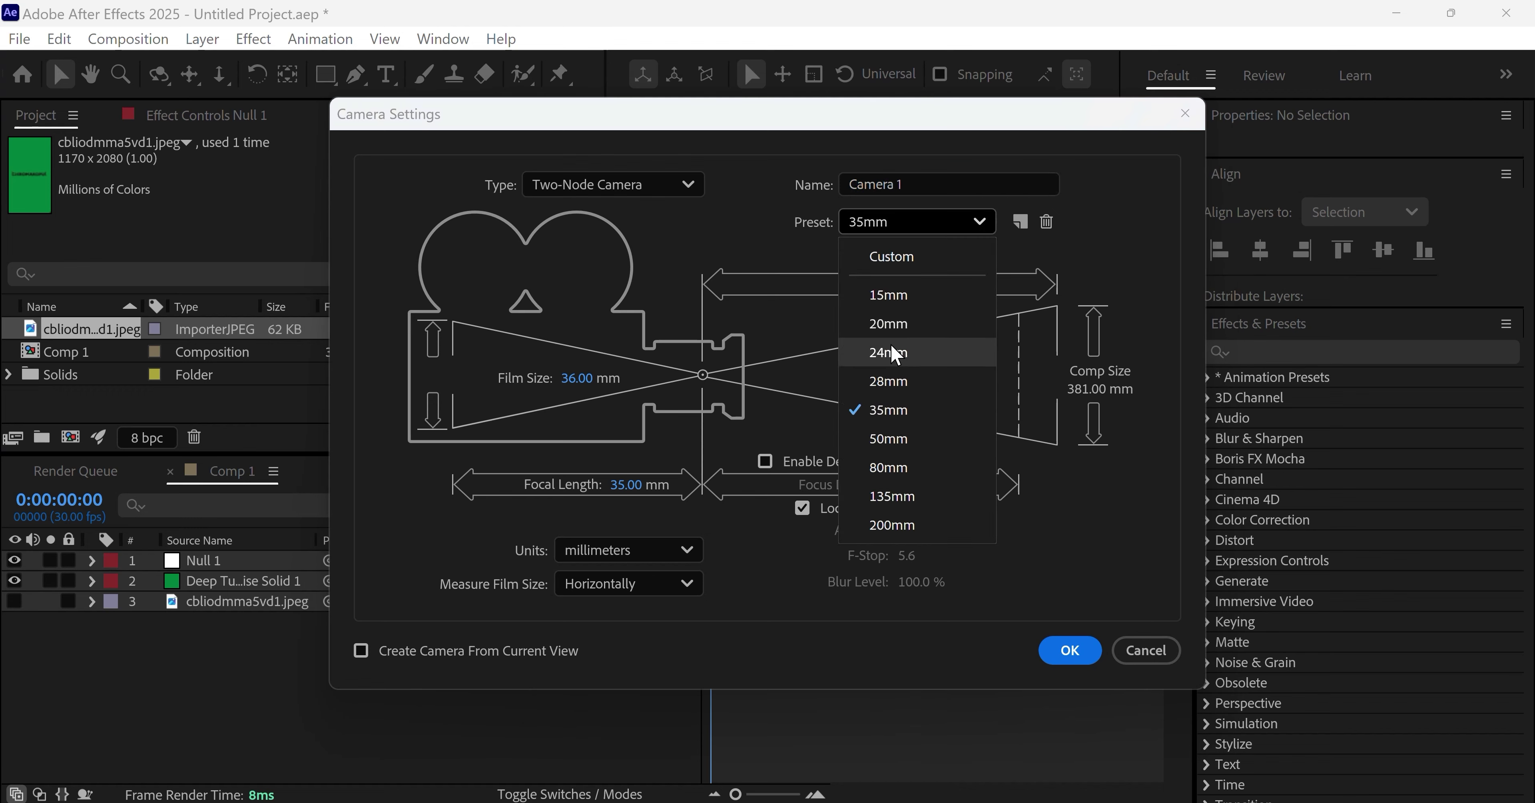
{"action": "left_click", "coordinate": [903, 439]}
{"action": "left_click", "coordinate": [1060, 649]}
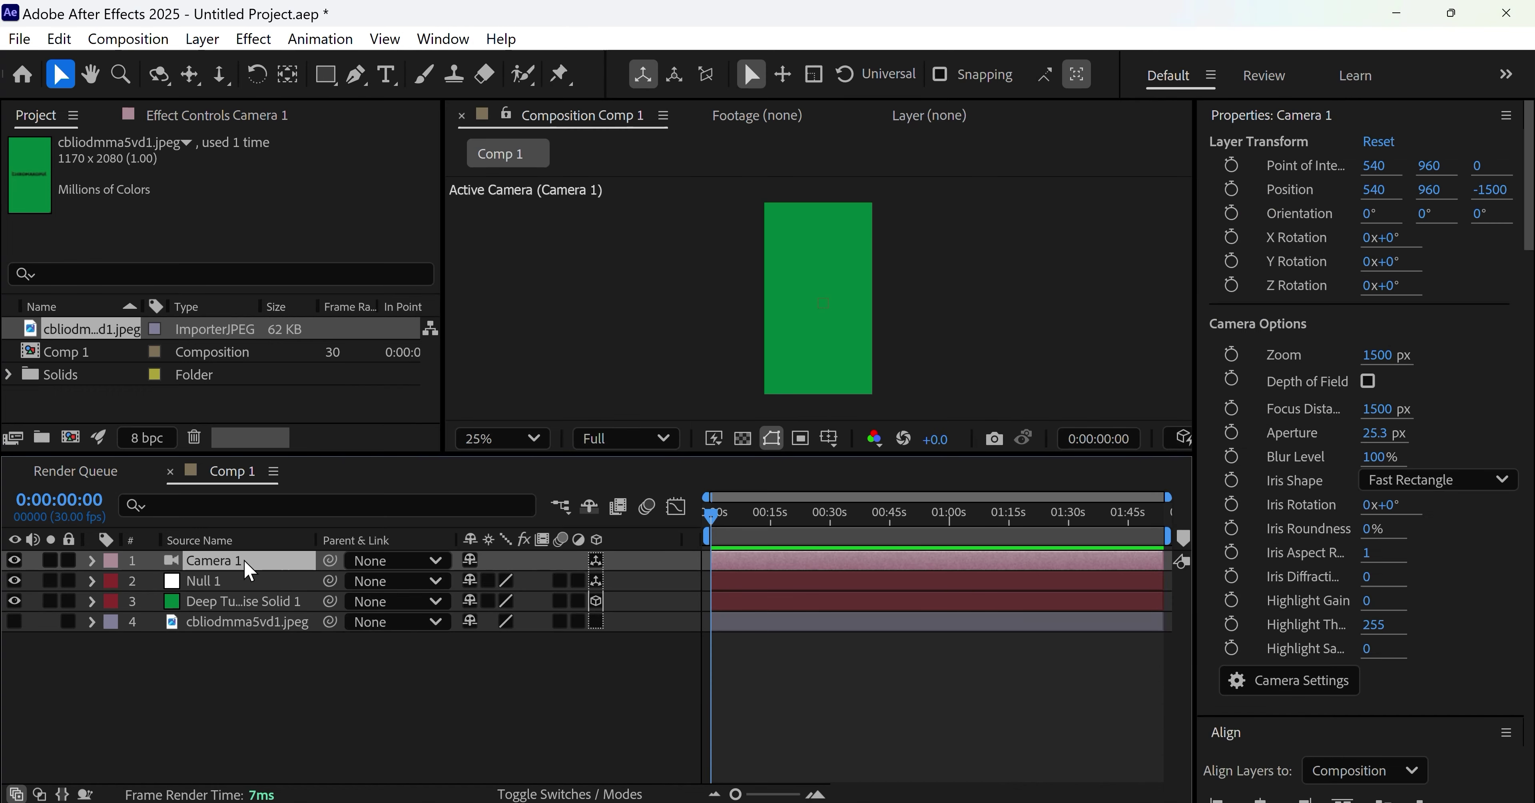
Reorder the layers so Null 1 sits at the top, directly above Camera 1
{"action": "mouse_move", "coordinate": [241, 560]}
{"action": "left_mouse_down"}
{"action": "mouse_move", "coordinate": [256, 592]}
{"action": "mouse_move", "coordinate": [250, 562]}
{"action": "left_mouse_up"}
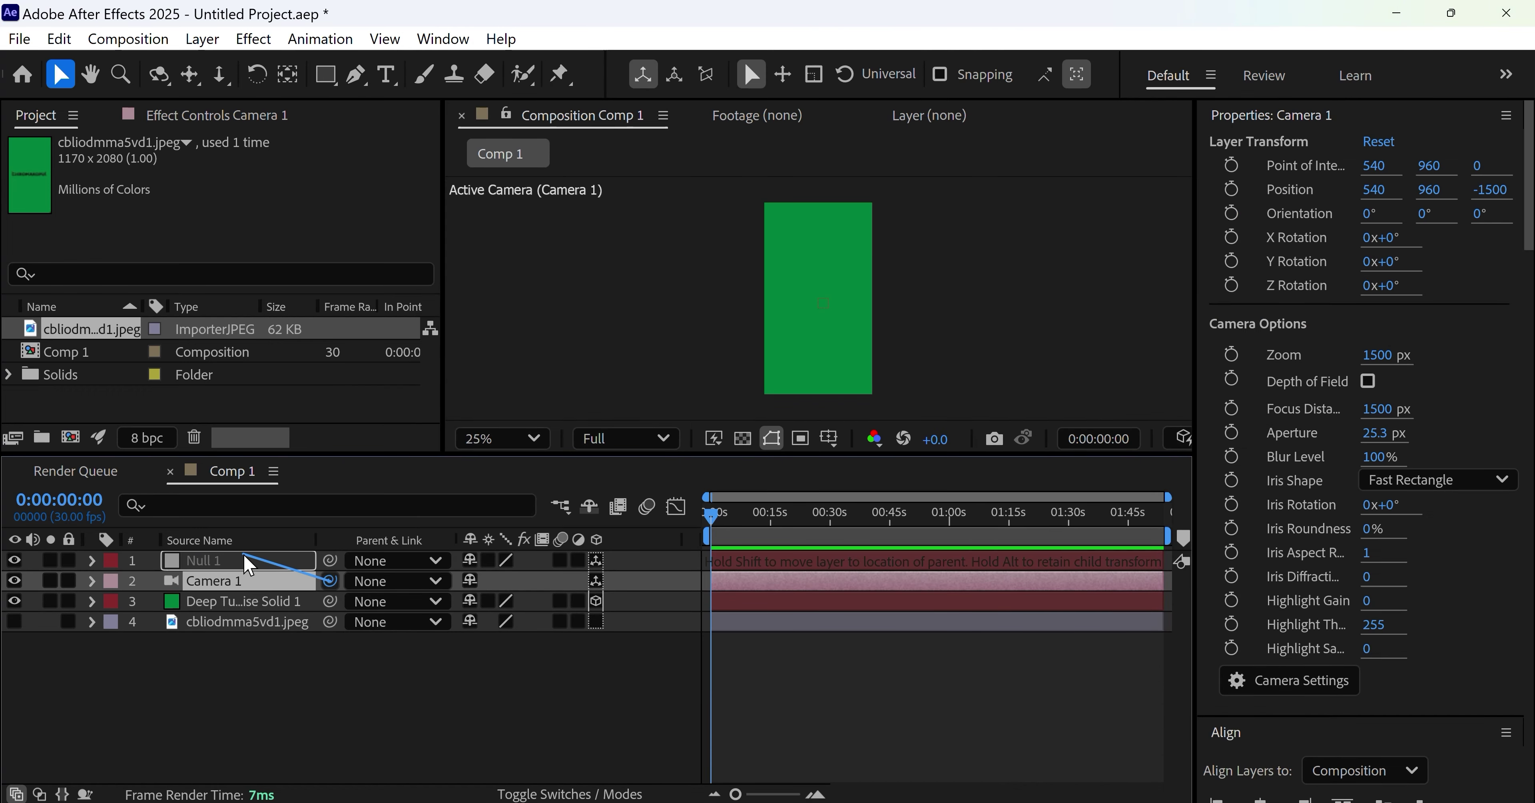